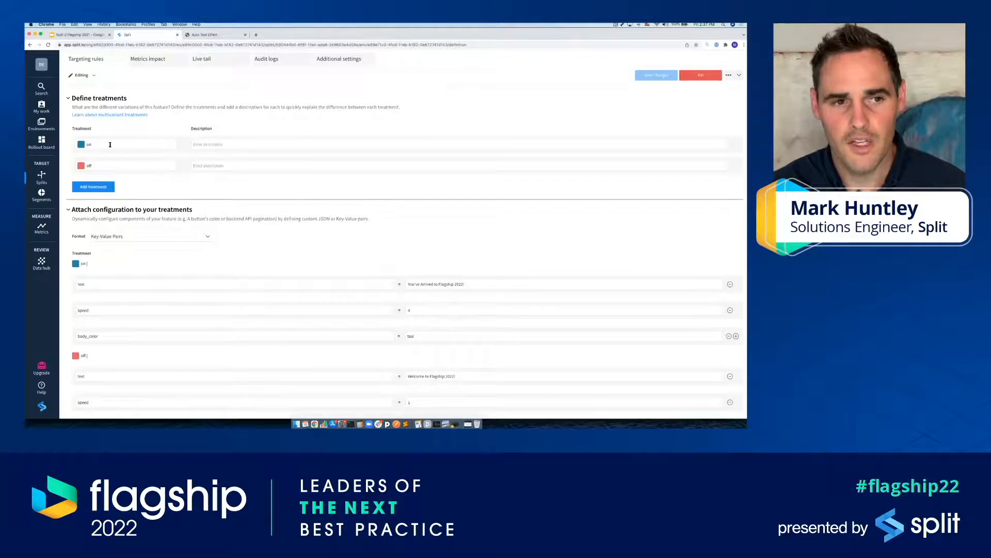
# Step: Examine the on and off treatment names defined for the split
pyautogui.click(127, 167)
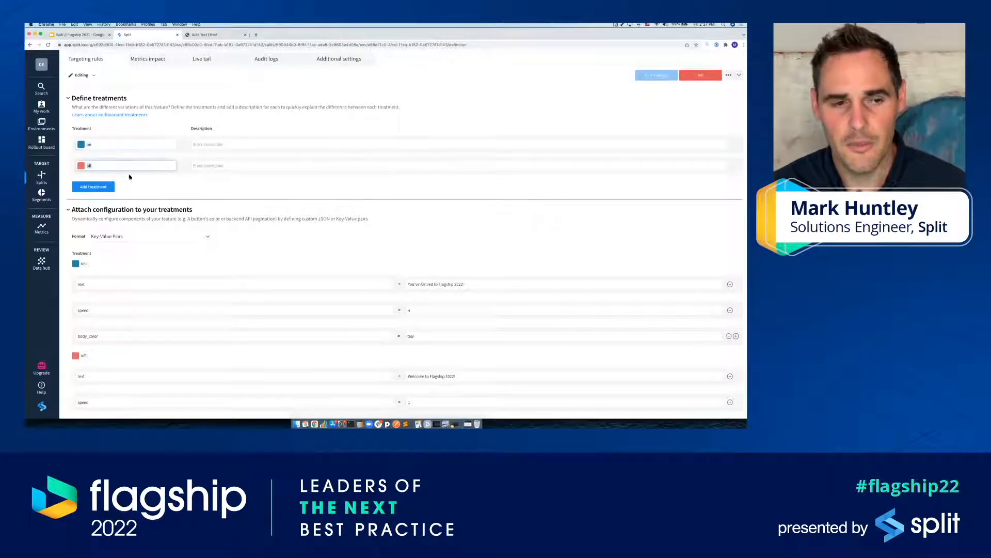
pyautogui.click(117, 145)
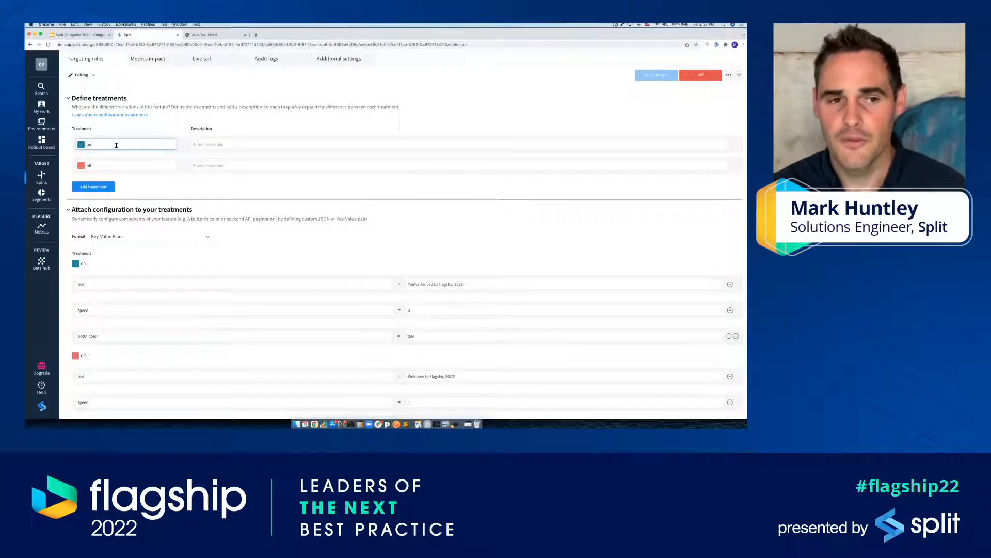
pyautogui.click(133, 166)
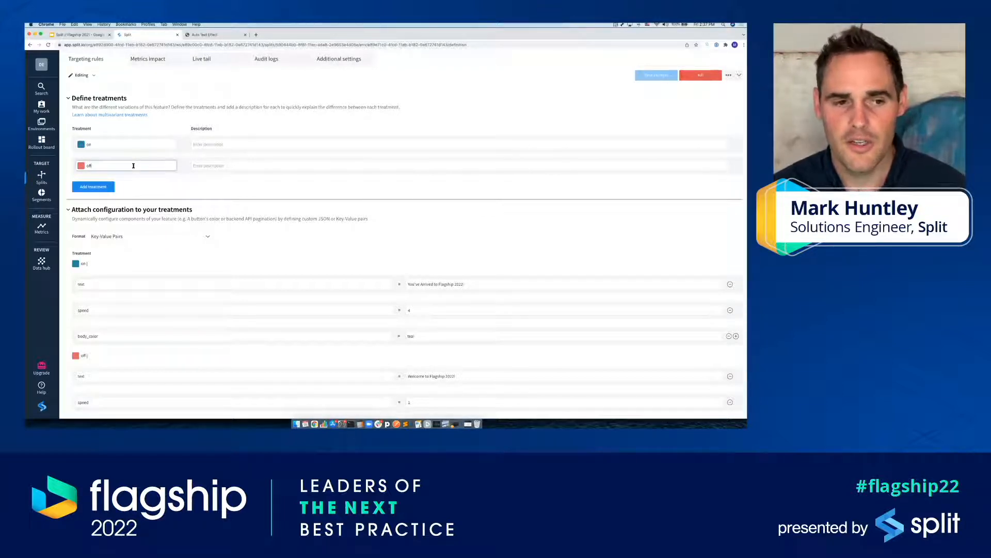
pyautogui.scroll(-1, 175, 182)
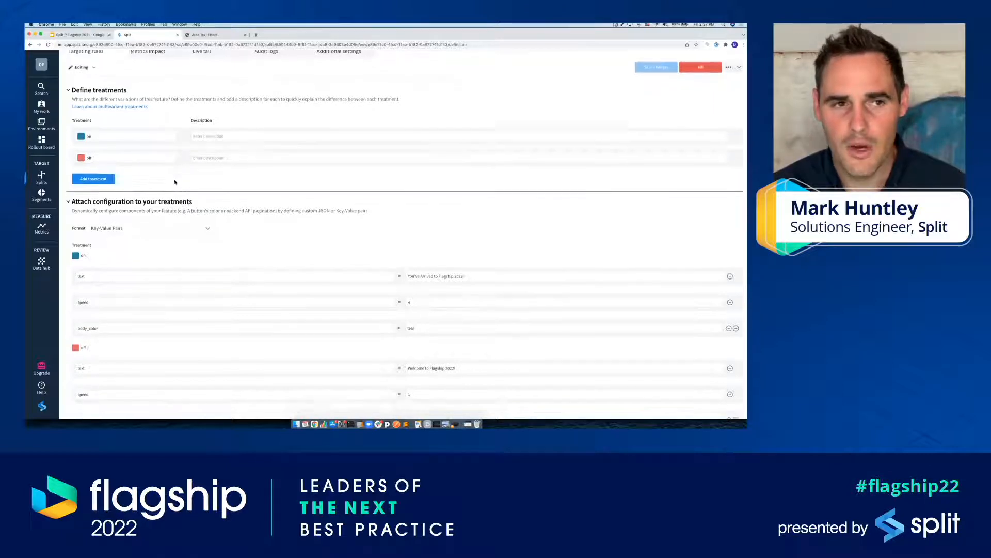
pyautogui.scroll(-5, 175, 182)
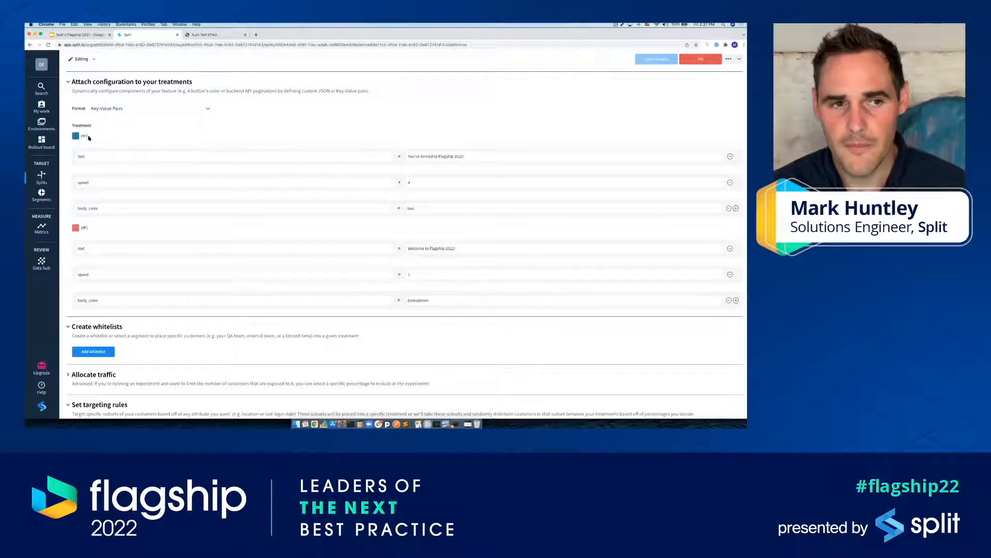
# Step: Review the text, speed and body_color key-value configurations attached to the on and off treatments
pyautogui.click(94, 157)
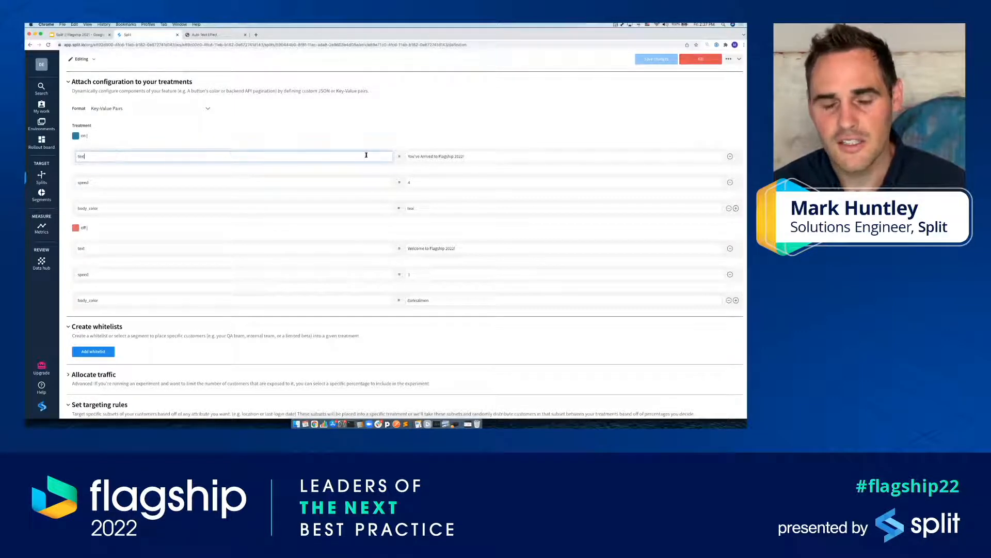
pyautogui.click(291, 184)
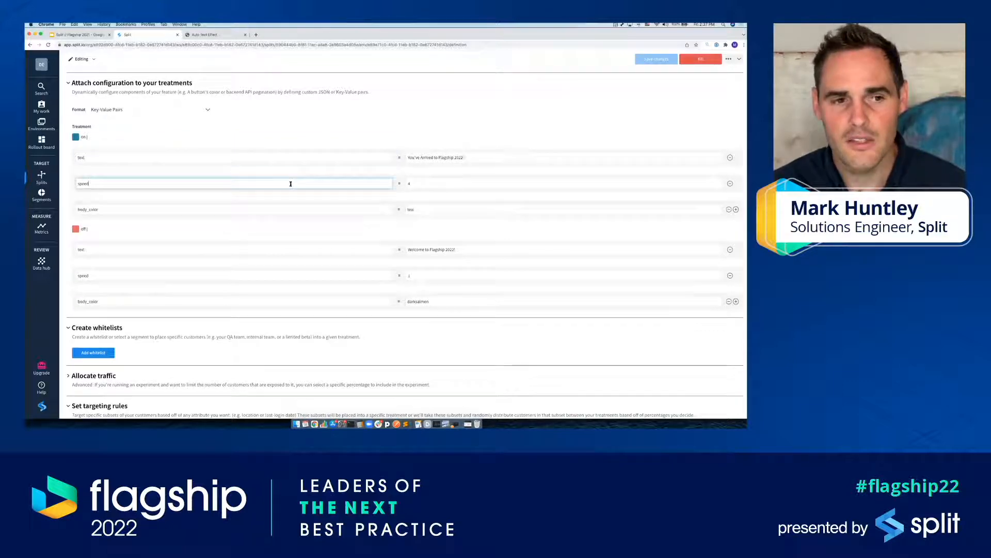
pyautogui.click(471, 185)
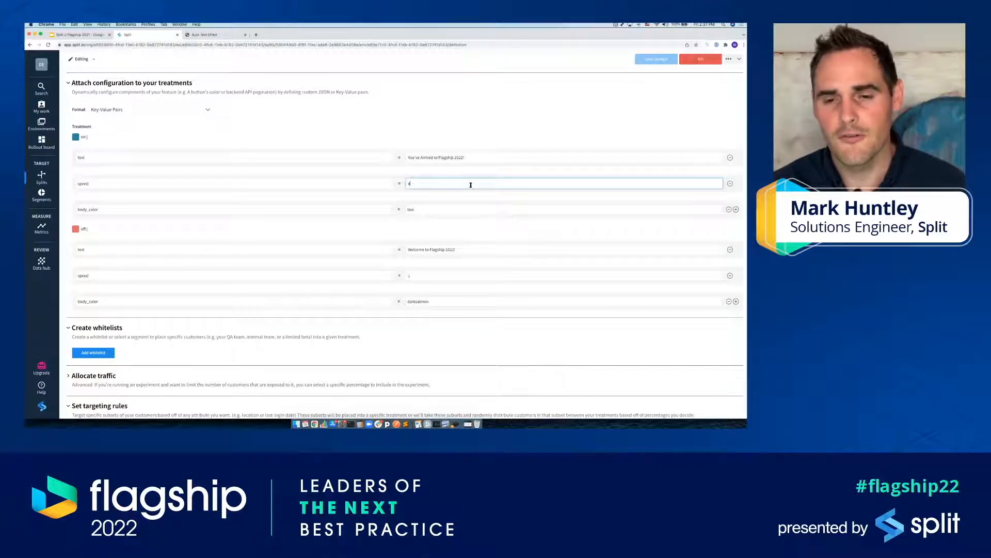
pyautogui.click(352, 211)
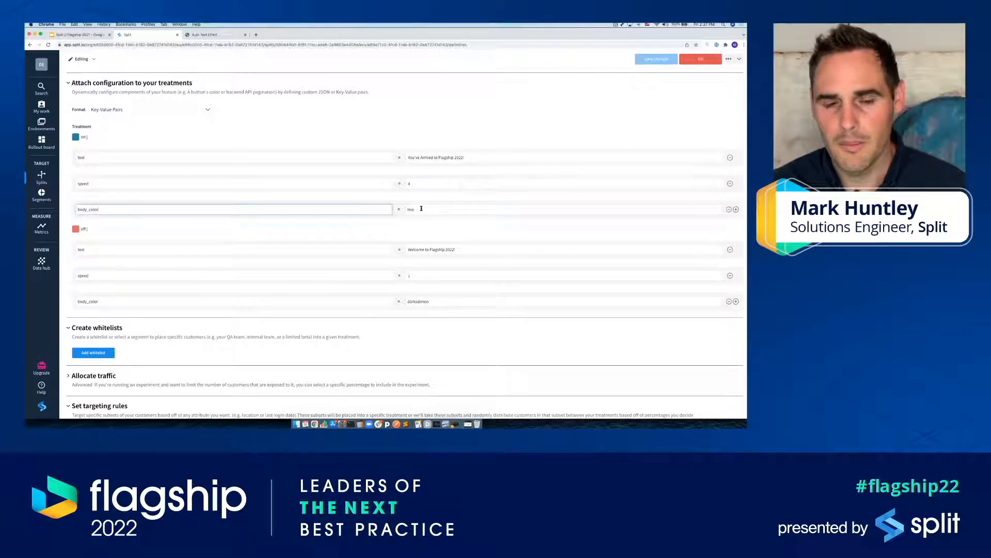
pyautogui.click(421, 209)
pyautogui.scroll(-1, 422, 209)
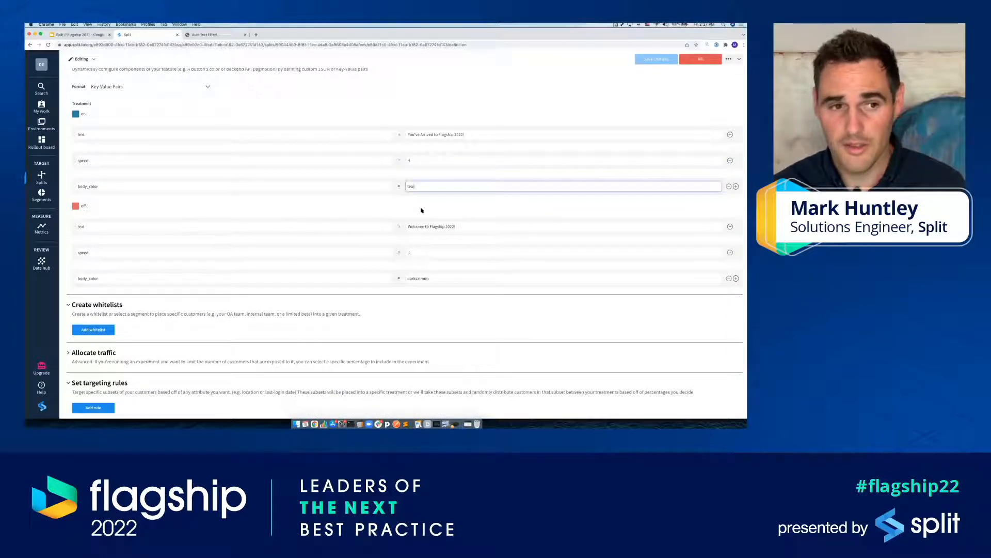
pyautogui.click(308, 231)
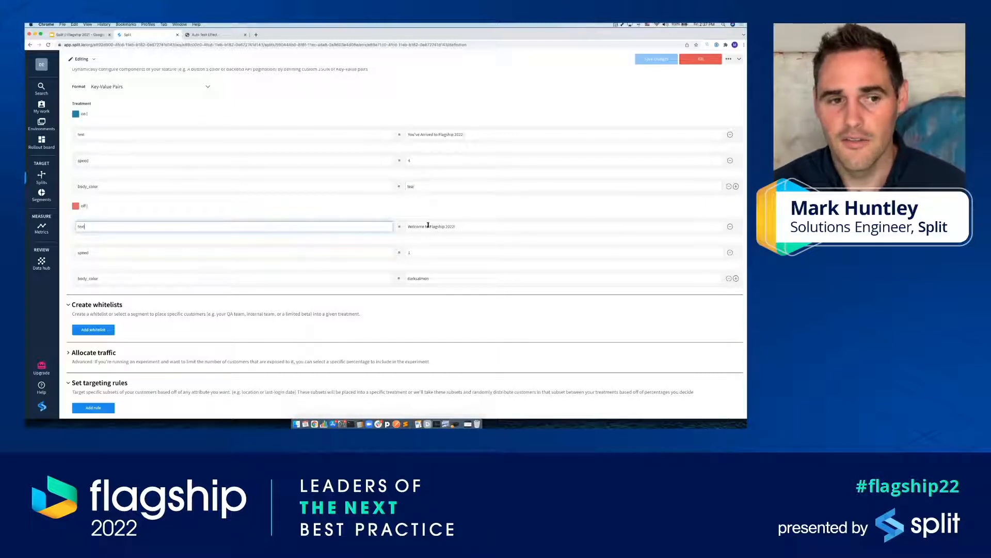
pyautogui.click(459, 227)
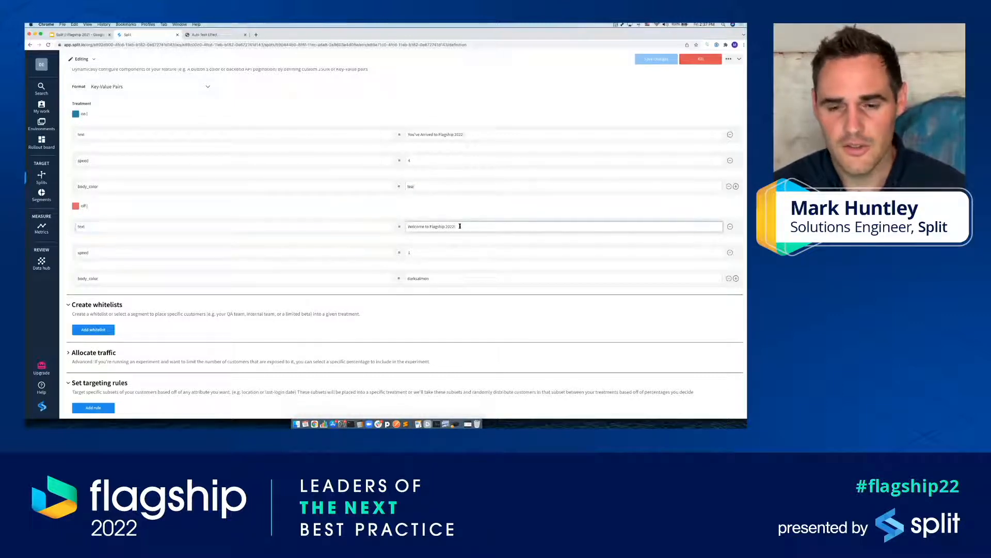
pyautogui.click(438, 251)
pyautogui.click(444, 277)
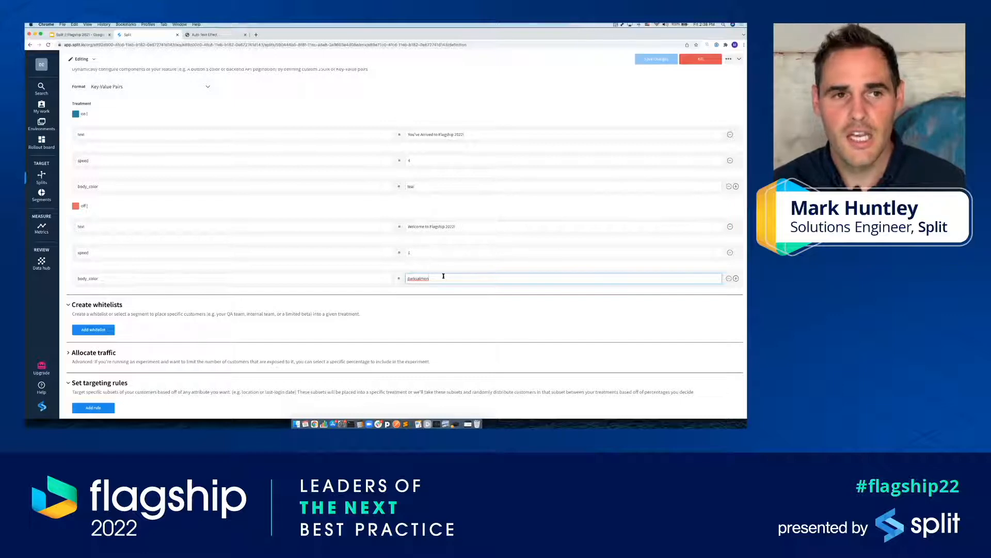
pyautogui.scroll(-5, 400, 242)
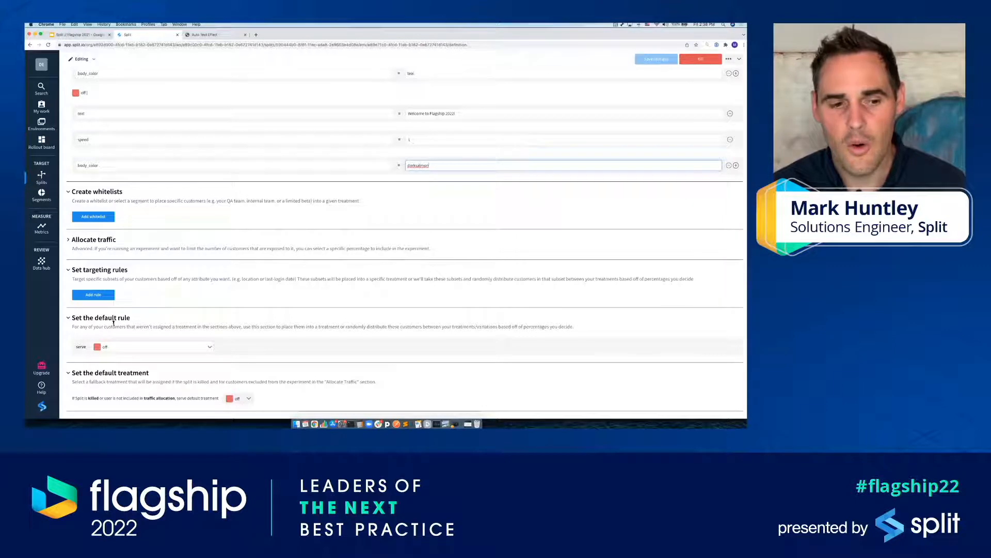
# Step: Expand the Allocate traffic section to review it, and preview the running demo page in the other browser tab
pyautogui.click(115, 251)
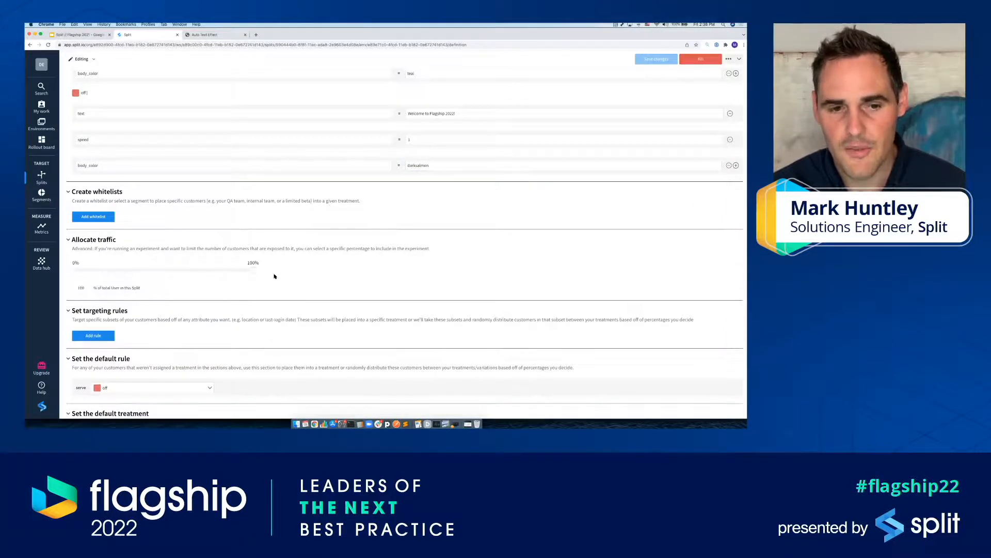
pyautogui.scroll(-1, 274, 276)
pyautogui.scroll(-1, 274, 276)
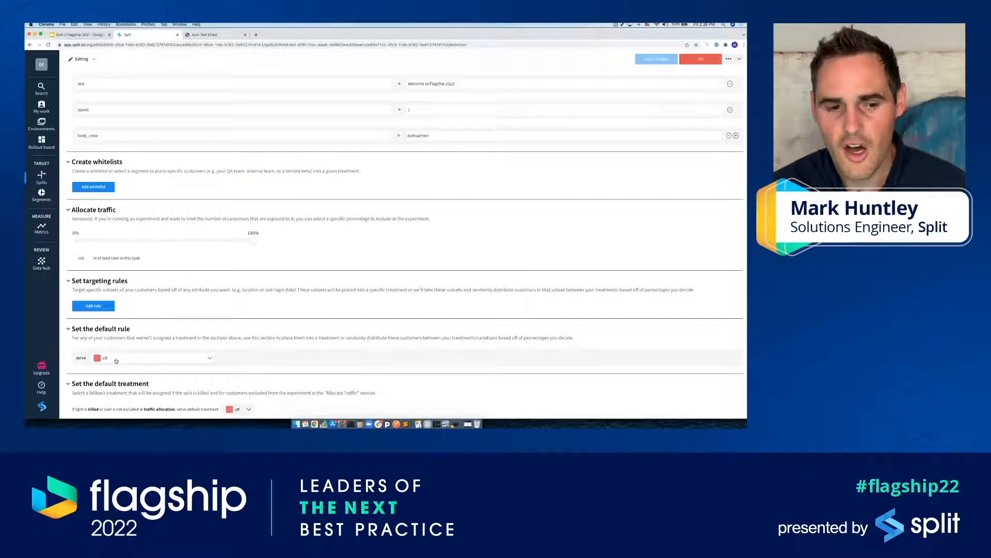
pyautogui.scroll(1, 201, 333)
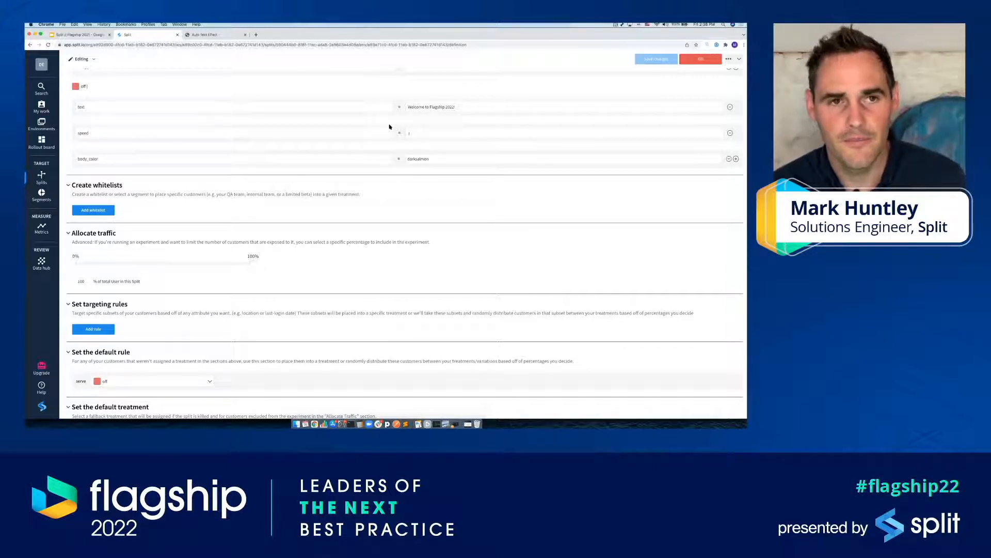
pyautogui.hotkey('ctrl', 'Tab')
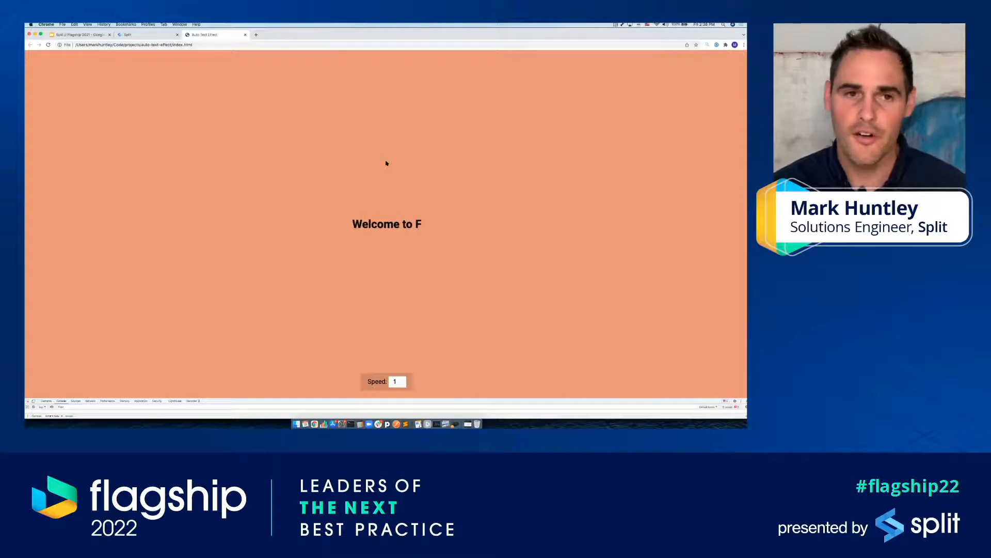
pyautogui.hotkey('ctrl', 'shift', 'Tab')
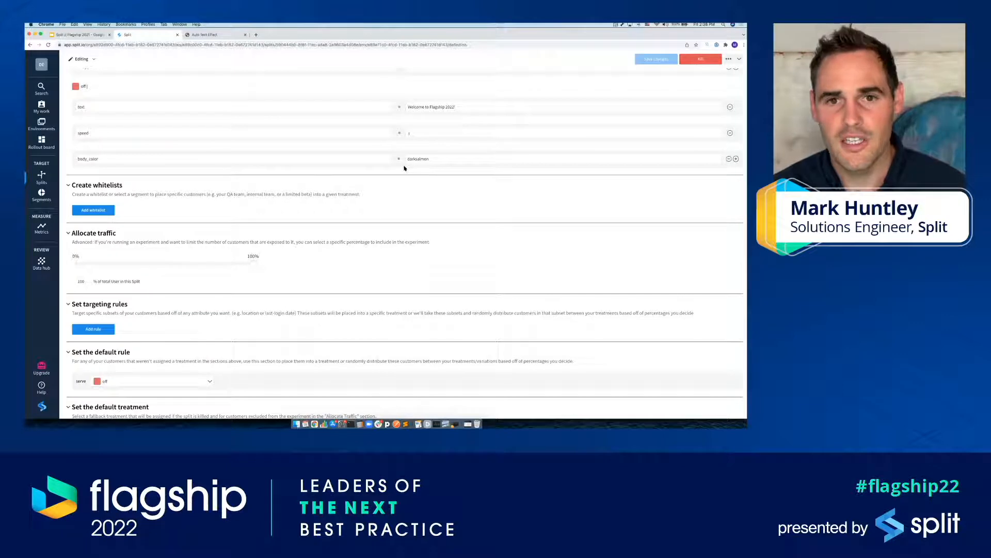
# Step: Switch to the code editor and examine the Split SDK factory and client initialization code
pyautogui.press('super+Tab')
pyautogui.press('super+Tab')
pyautogui.press('super+Tab')
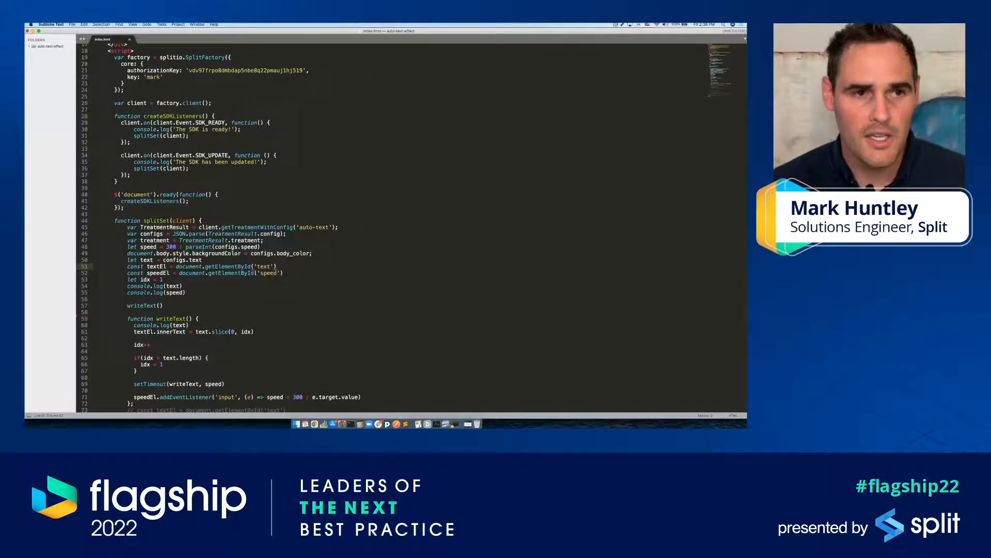
pyautogui.scroll(1, 354, 175)
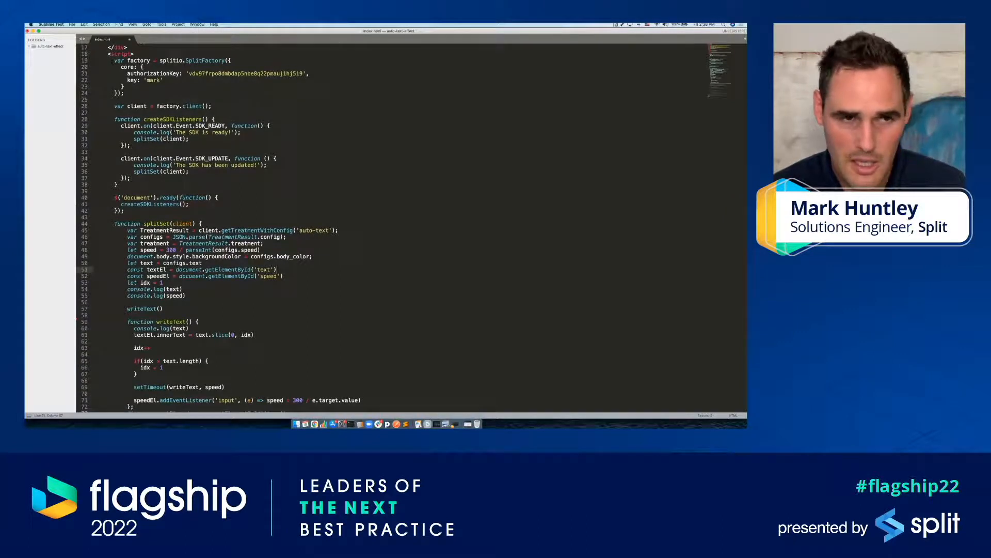
pyautogui.moveTo(114, 60); pyautogui.dragTo(125, 93)
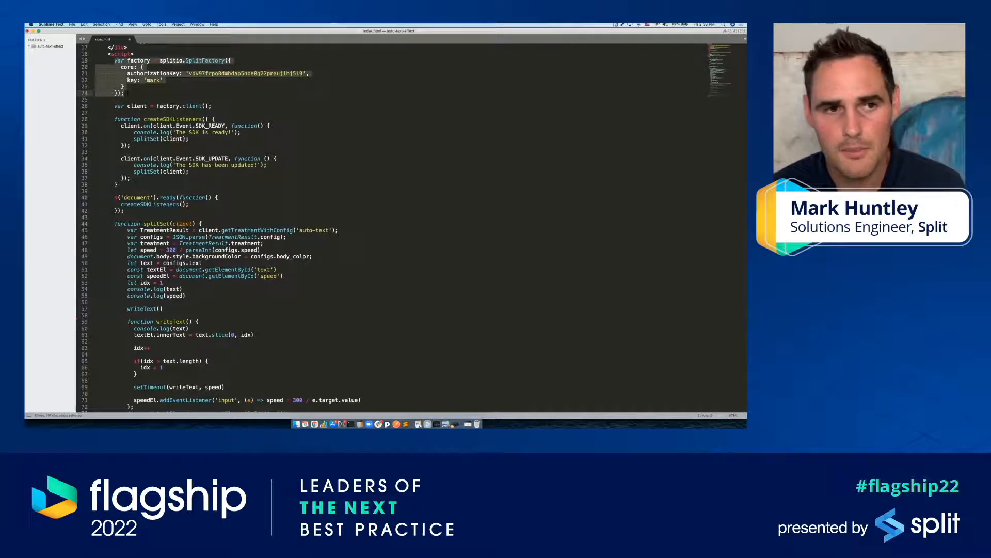
pyautogui.doubleClick(137, 106)
pyautogui.click(142, 106)
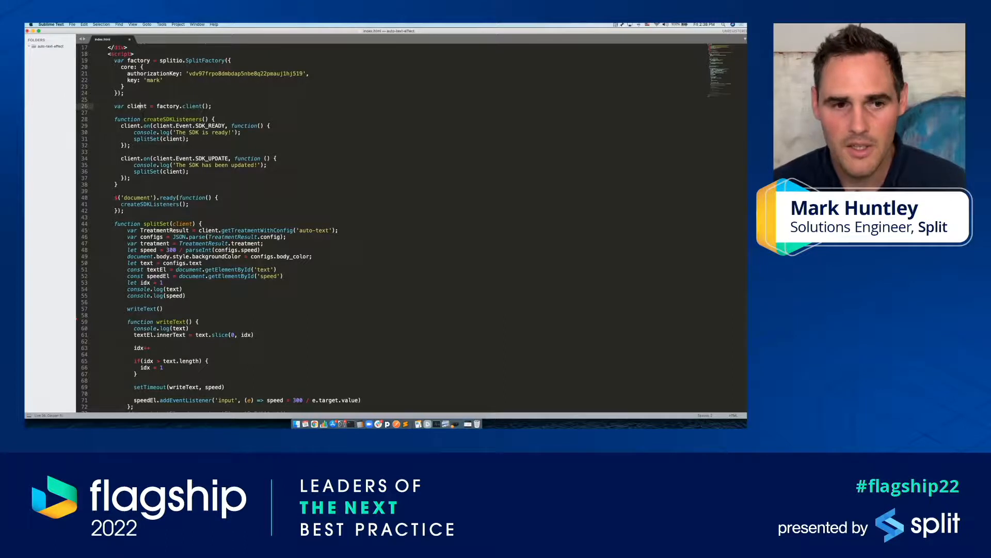
pyautogui.scroll(-5, 142, 106)
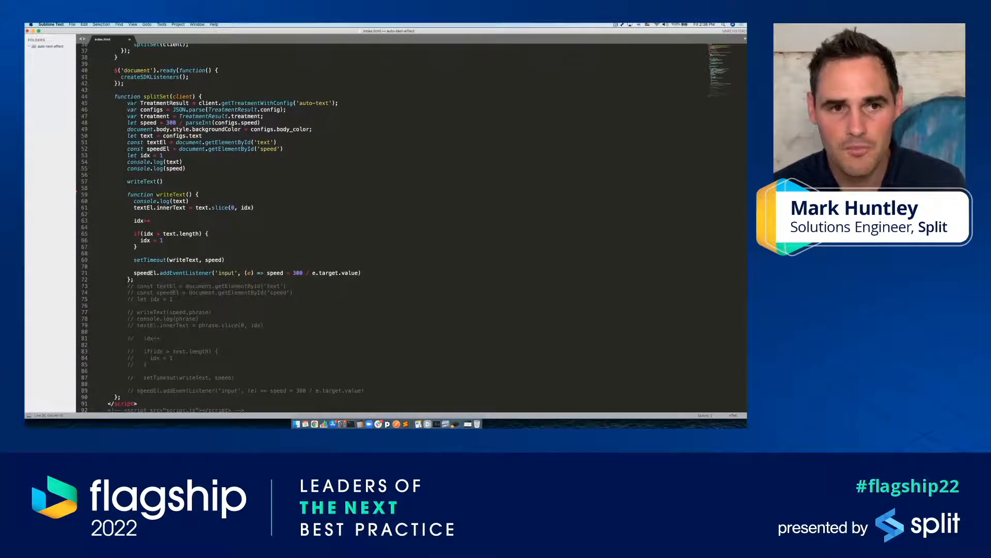
# Step: Examine how splitSet reads the auto-text treatment and its configs for speed, background color and text
pyautogui.doubleClick(208, 104)
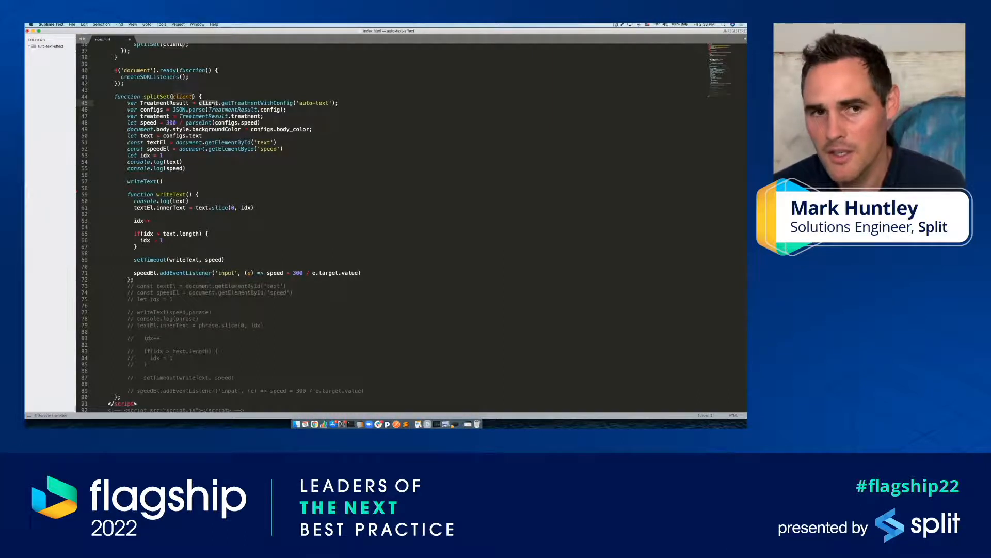
pyautogui.doubleClick(252, 104)
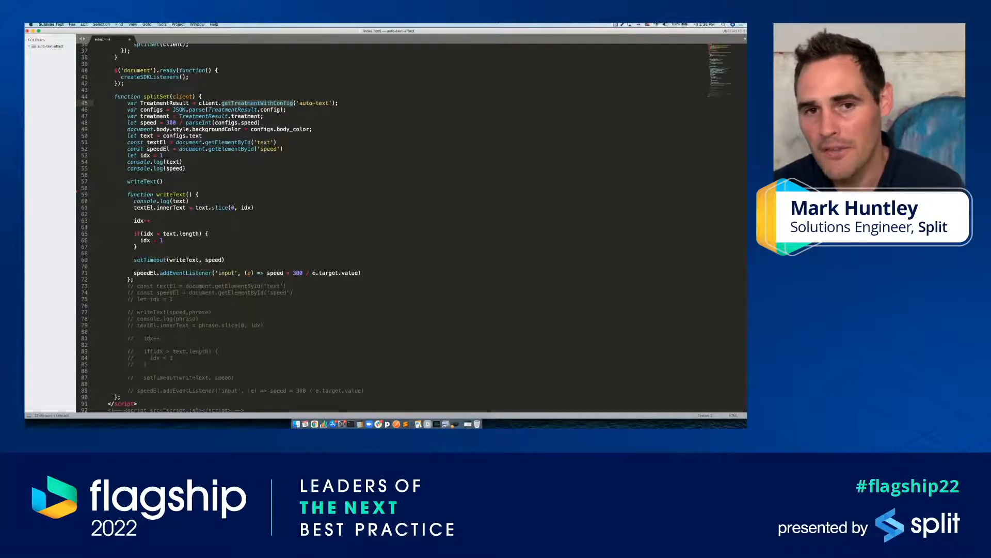
pyautogui.moveTo(299, 103); pyautogui.dragTo(330, 103)
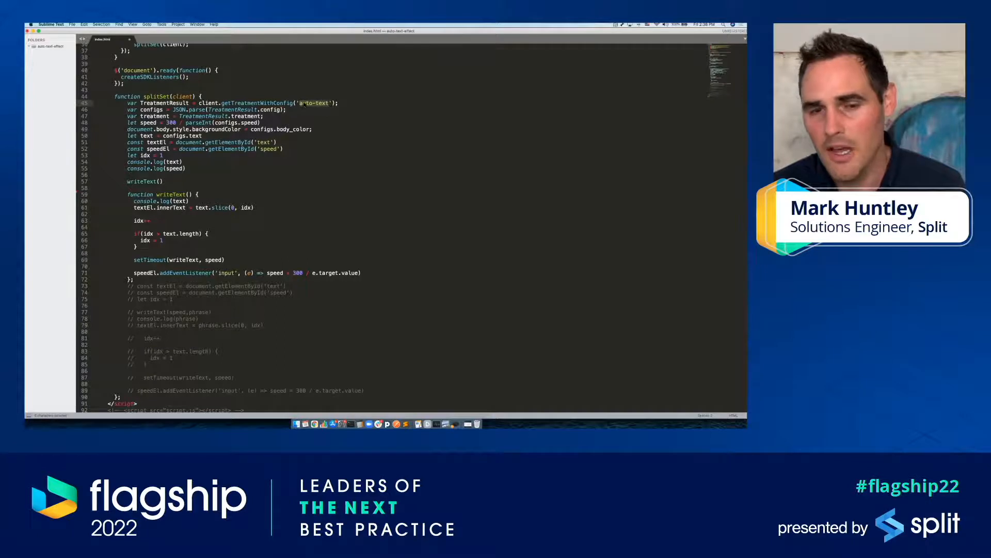
pyautogui.click(309, 104)
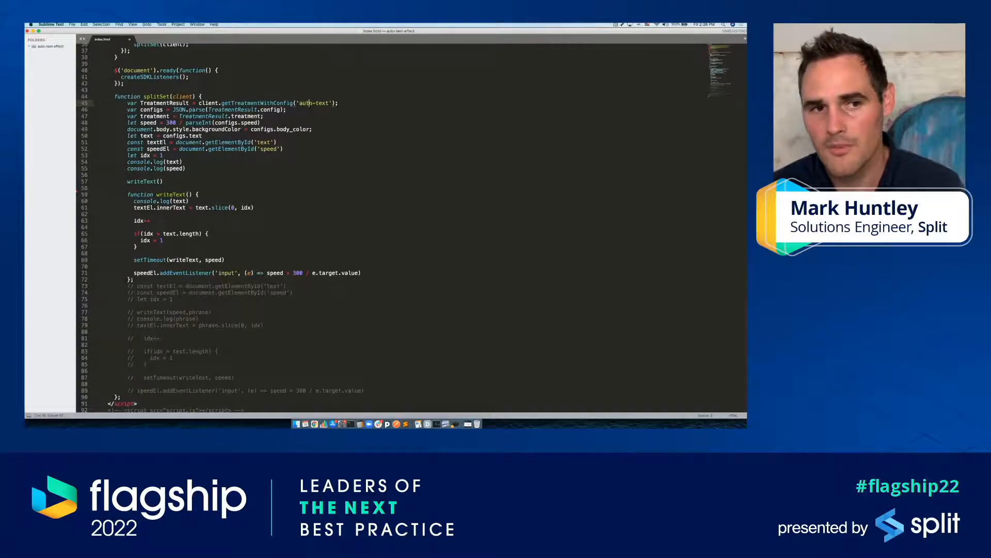
pyautogui.doubleClick(157, 109)
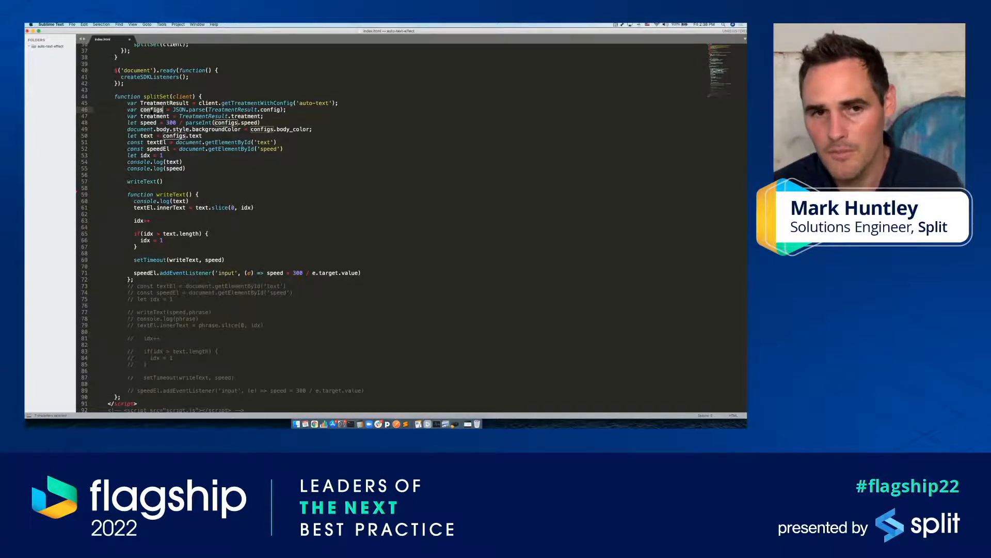
pyautogui.doubleClick(164, 116)
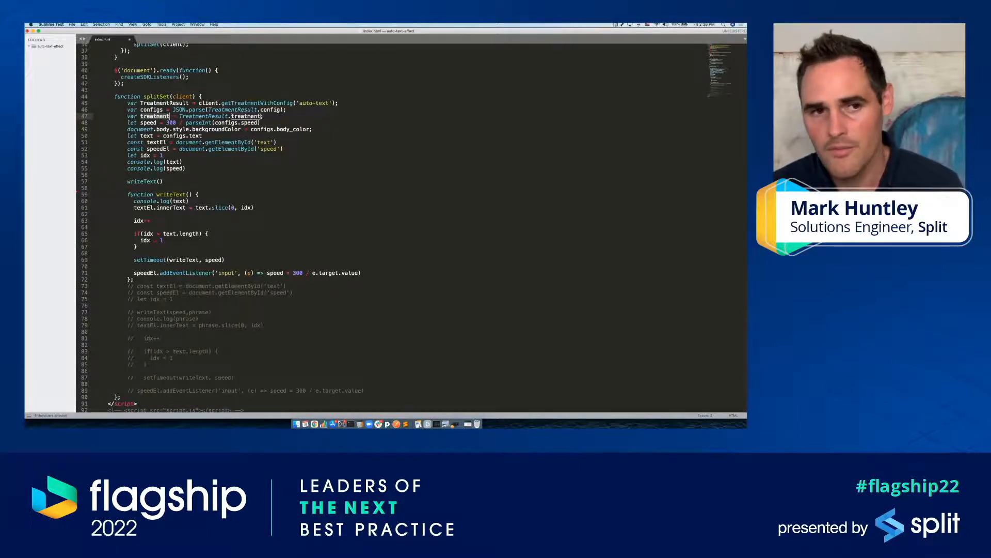
pyautogui.click(148, 123)
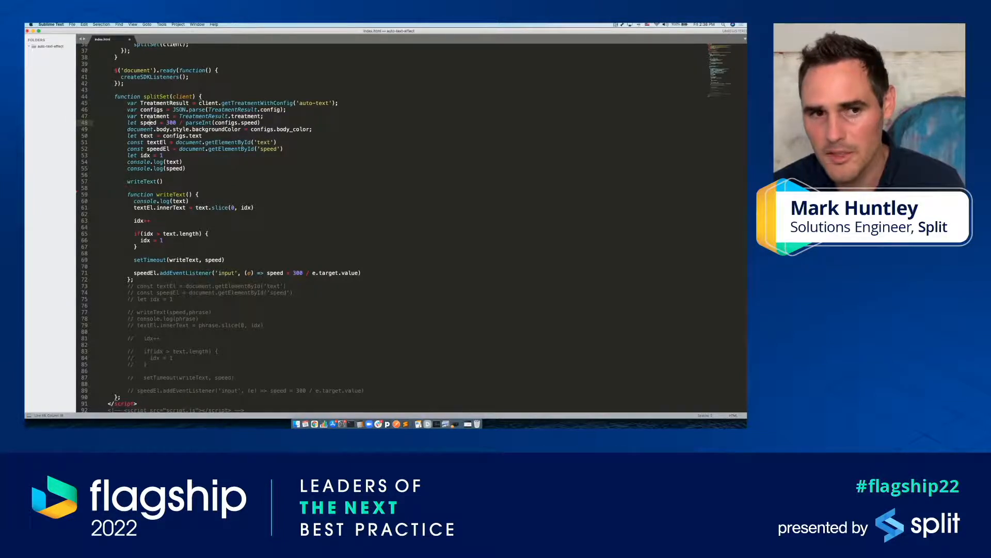
pyautogui.doubleClick(177, 135)
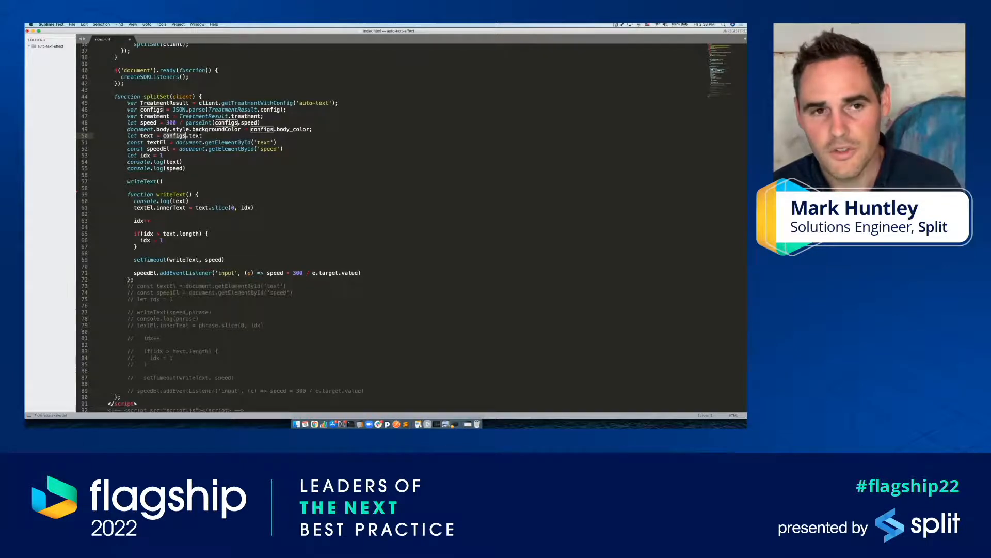
# Step: Return to the split's settings in the browser and review the default rule and default treatment sections
pyautogui.press('super+Tab')
pyautogui.hotkey('ctrl', 'Tab')
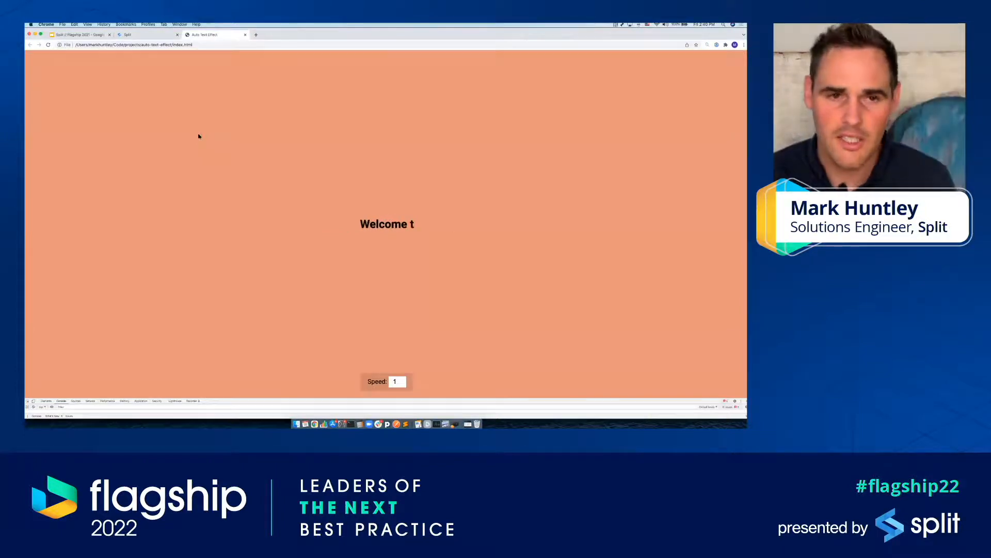
pyautogui.hotkey('ctrl', 'shift', 'Tab')
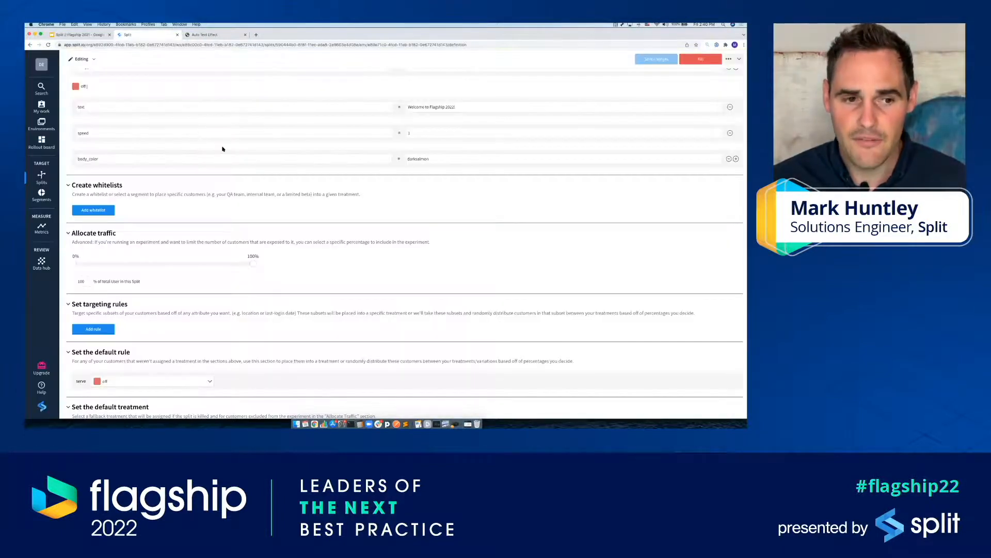
pyautogui.scroll(-1, 226, 211)
pyautogui.scroll(-3, 225, 211)
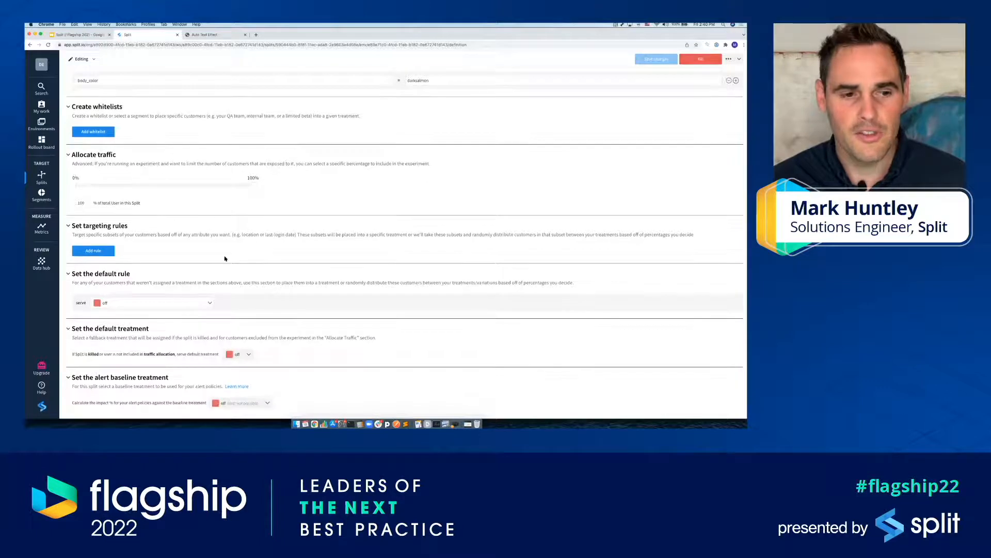
# Step: Set the split's default rule to serve the on treatment
pyautogui.click(209, 304)
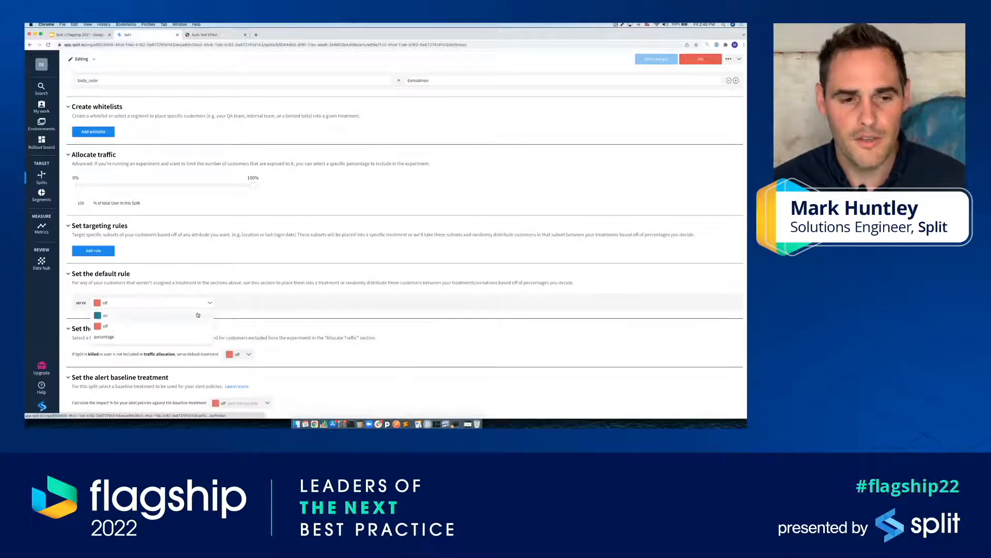
pyautogui.click(197, 314)
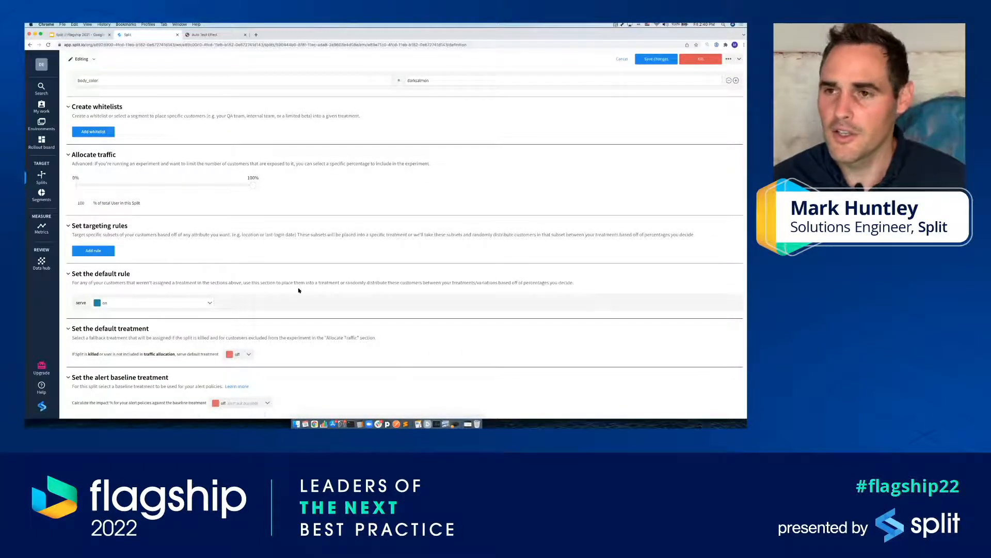
# Step: Switch the default rule to a percentage distribution, then back to serving on
pyautogui.click(196, 304)
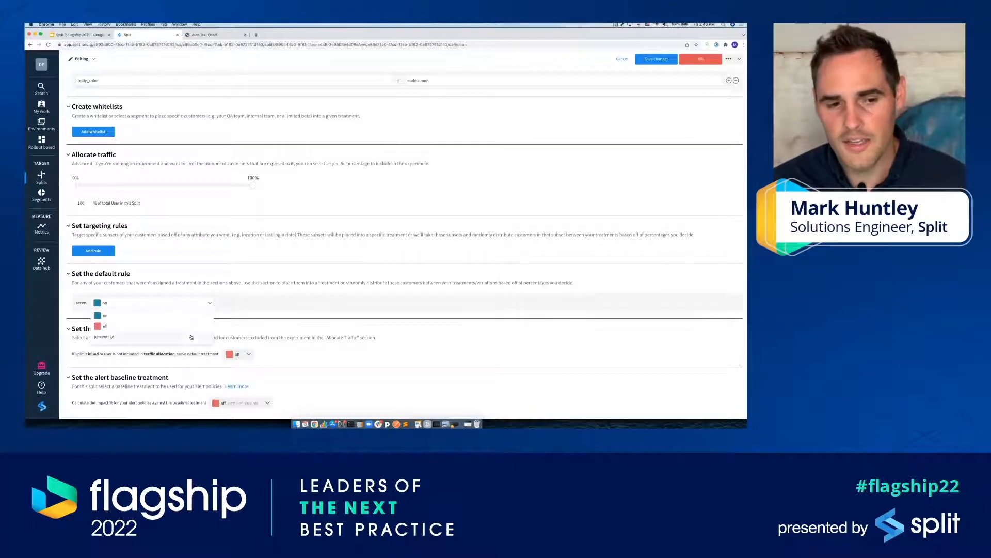
pyautogui.click(192, 338)
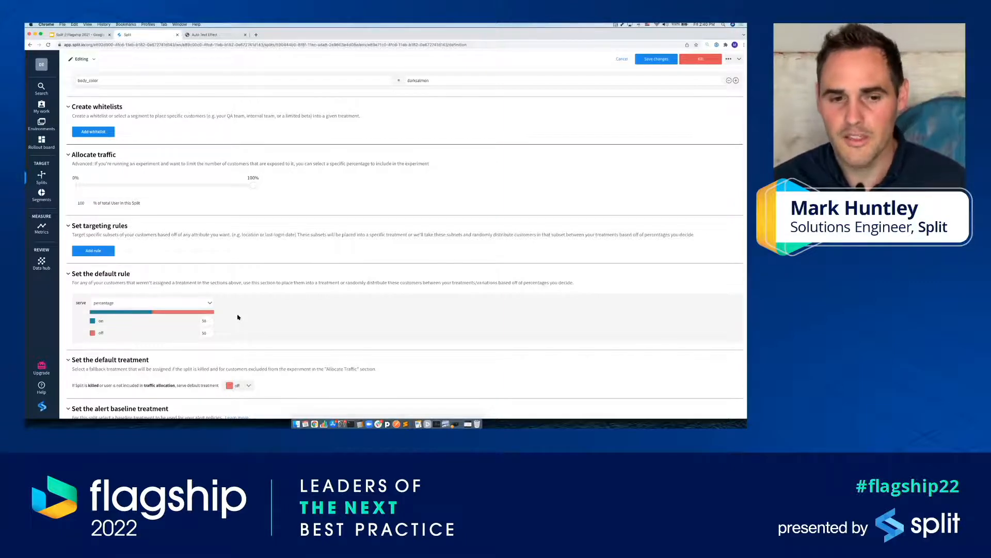
pyautogui.click(210, 302)
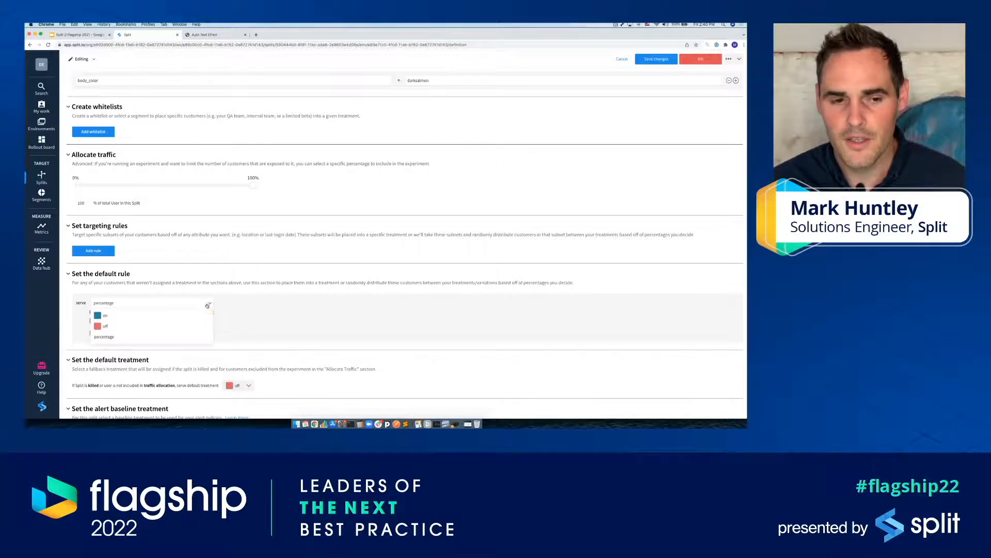
pyautogui.click(134, 316)
# Step: Save and confirm the default rule change, and view the demo page in the other tab
pyautogui.click(640, 62)
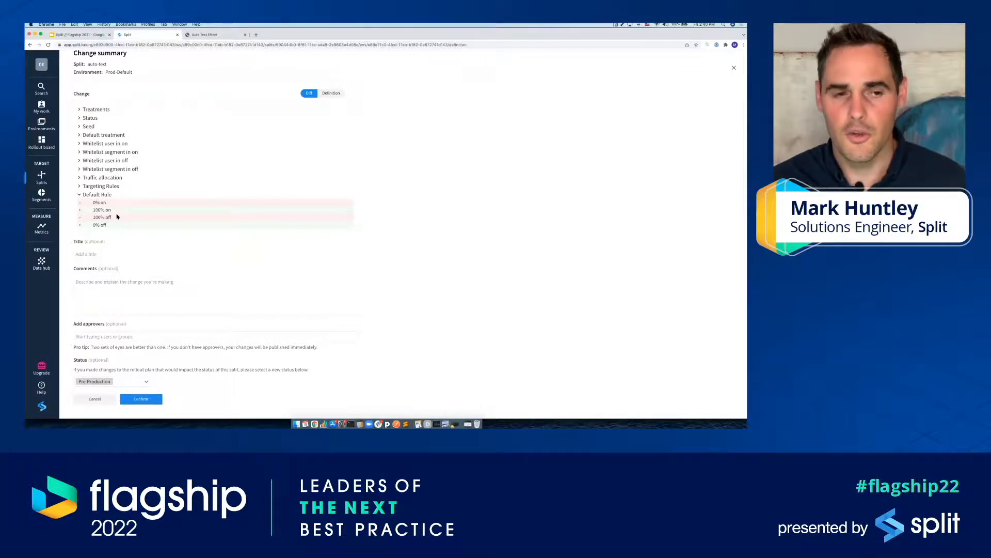
pyautogui.click(141, 254)
pyautogui.click(152, 289)
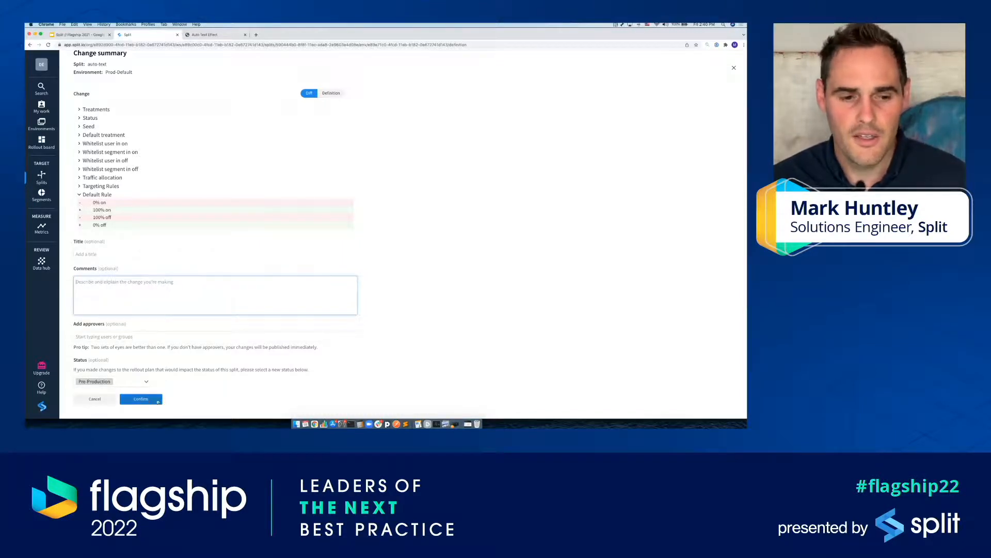
pyautogui.click(159, 401)
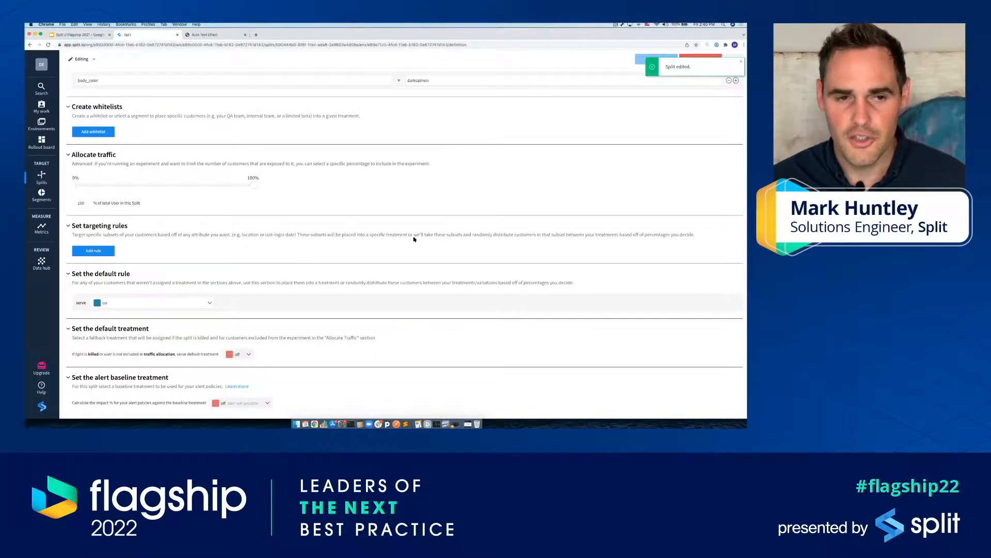
pyautogui.hotkey('ctrl', 'Tab')
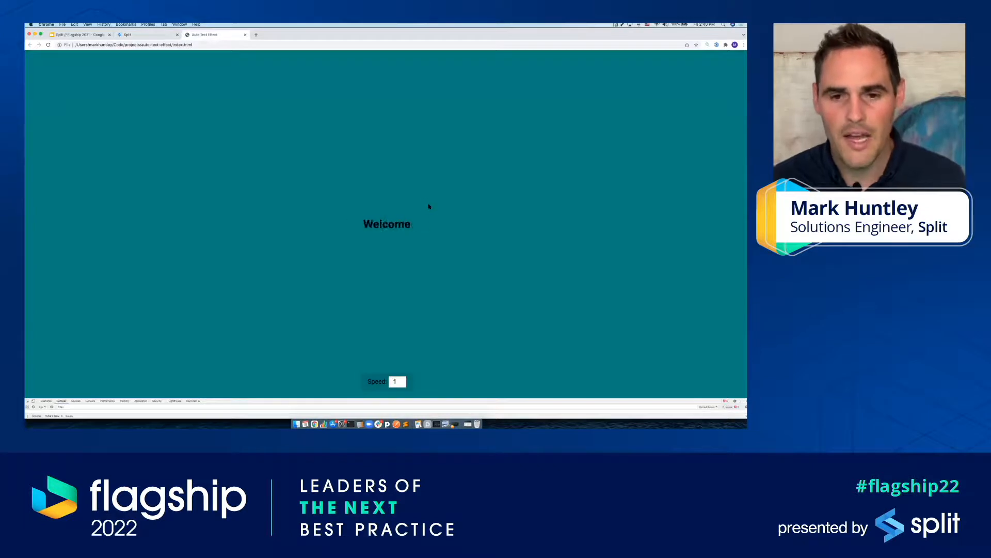